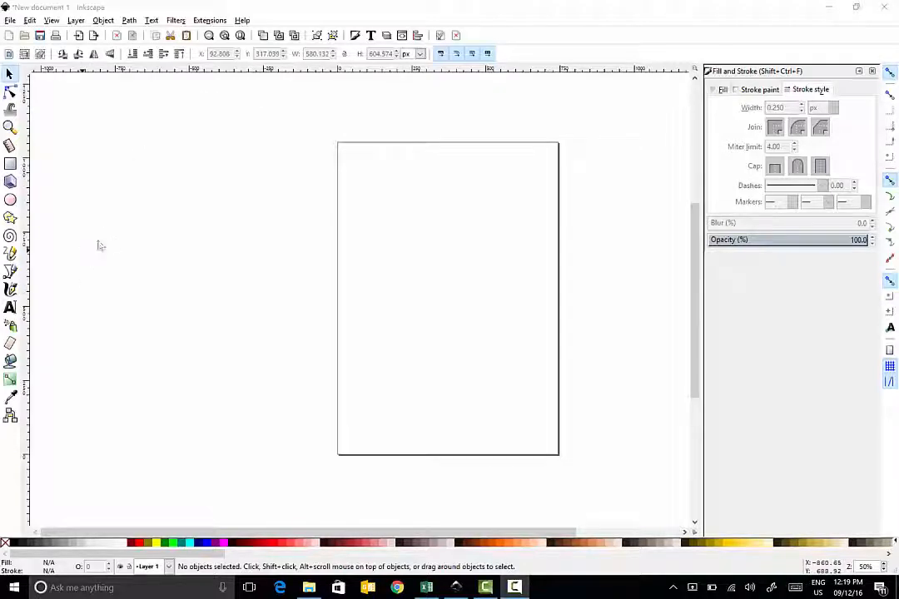
# Step: Draw a closed heart-shaped path on the page with the Bezier tool, using straight and curved segments
pyautogui.keyDown('ctrl'); pyautogui.scroll(1, 220, 238); pyautogui.keyUp('ctrl')
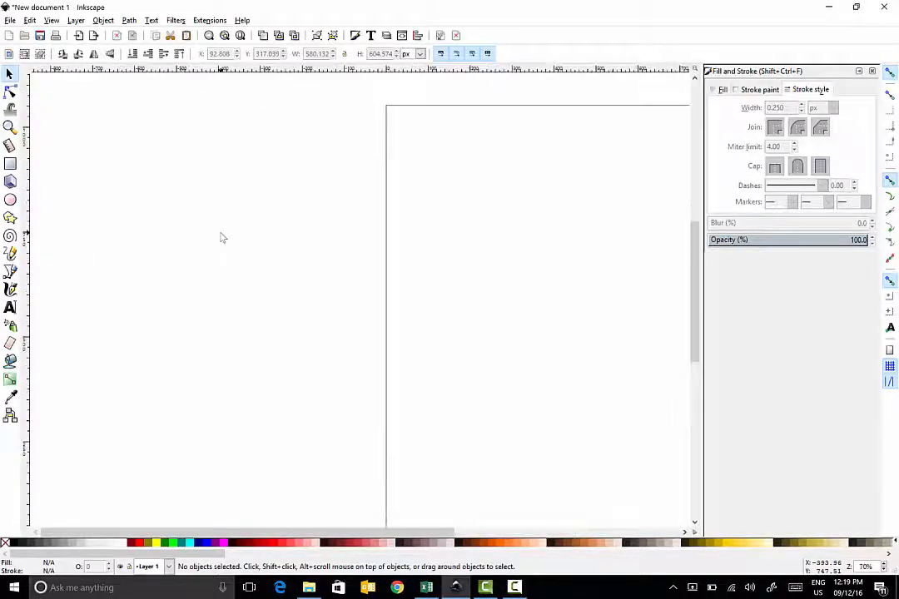
pyautogui.moveTo(303, 530); pyautogui.dragTo(444, 525)
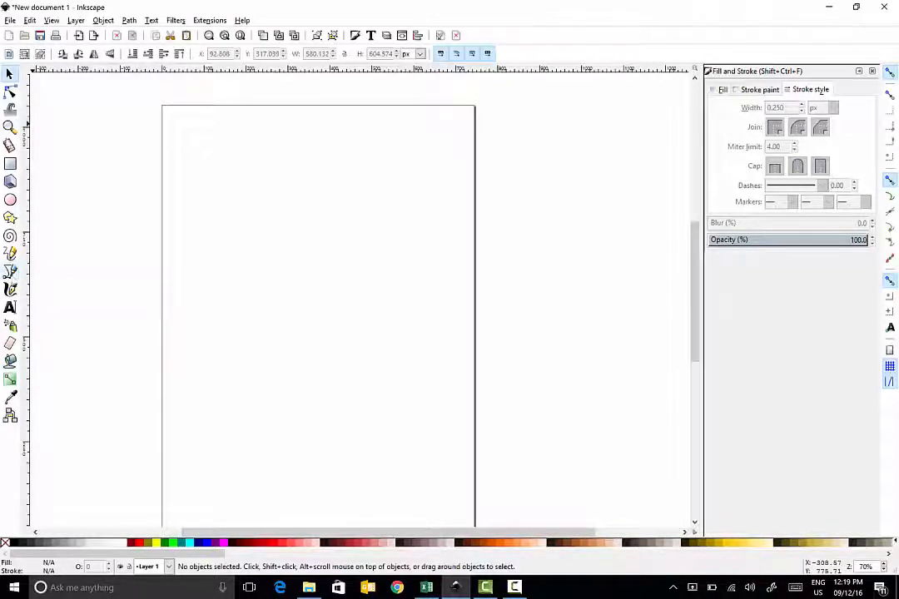
pyautogui.click(10, 272)
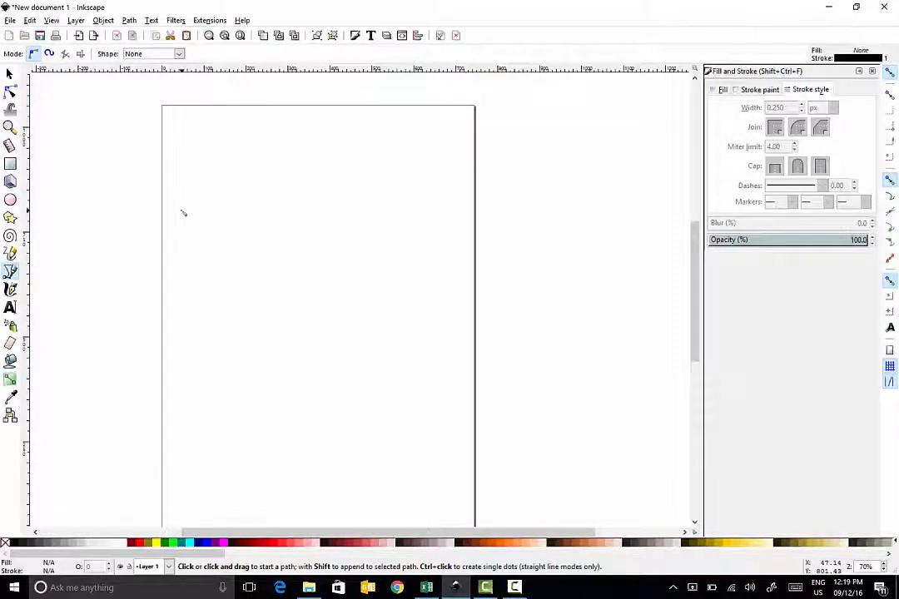
pyautogui.click(243, 232)
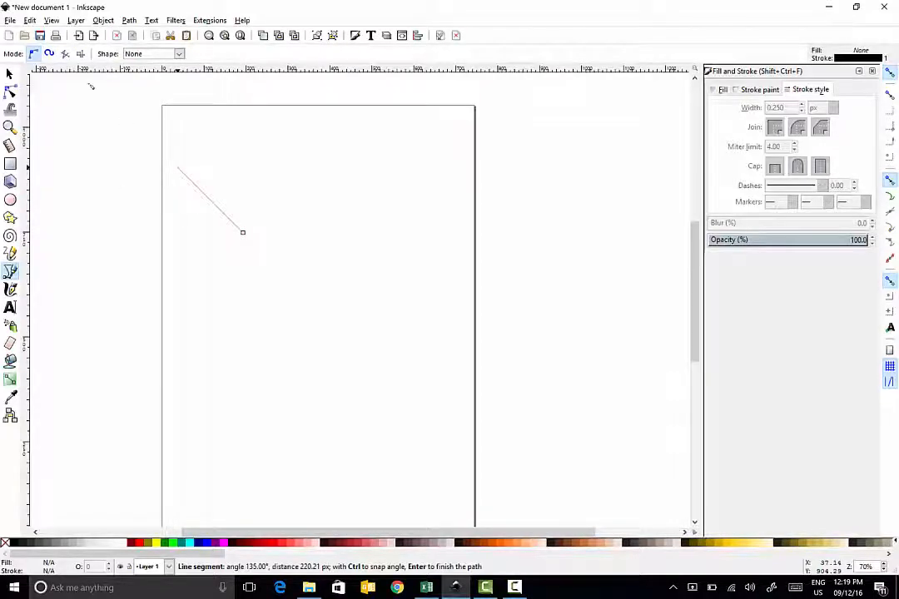
pyautogui.click(177, 167)
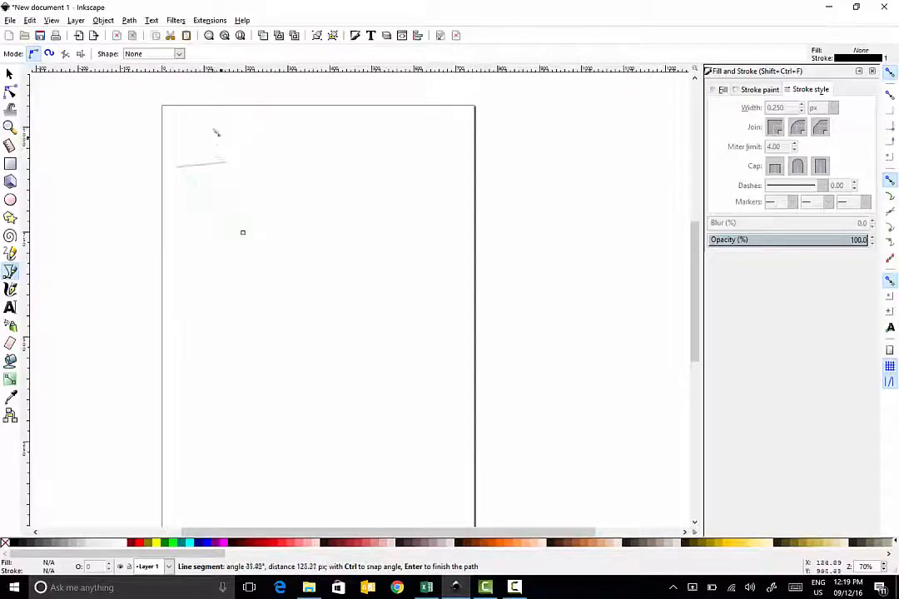
pyautogui.moveTo(213, 125); pyautogui.dragTo(257, 123)
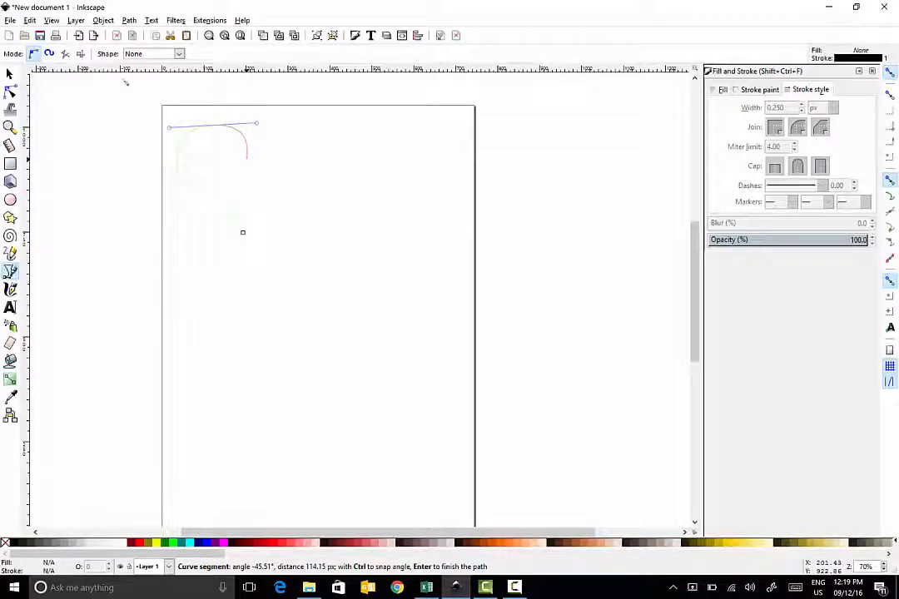
pyautogui.moveTo(224, 167); pyautogui.dragTo(248, 172)
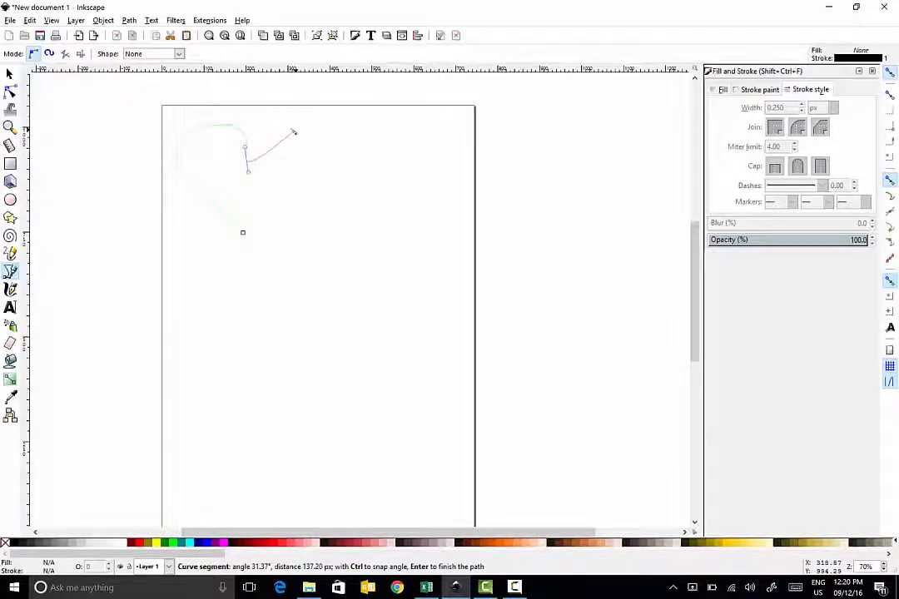
pyautogui.moveTo(290, 129); pyautogui.dragTo(333, 143)
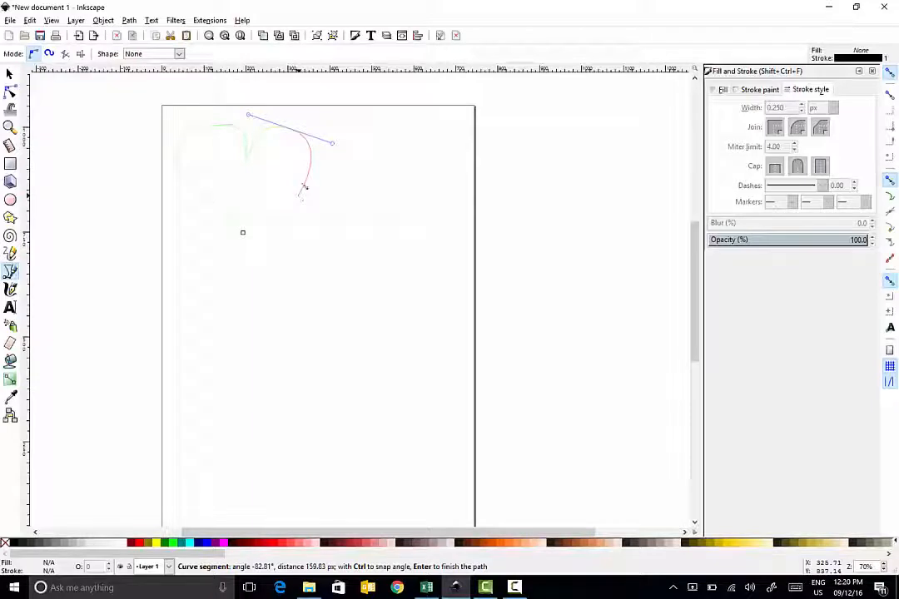
pyautogui.click(308, 167)
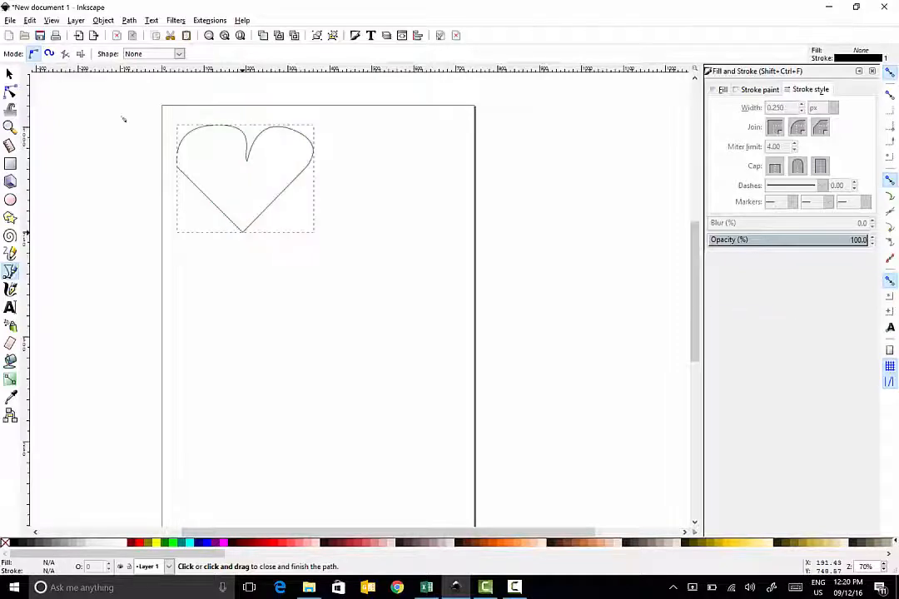
pyautogui.click(242, 233)
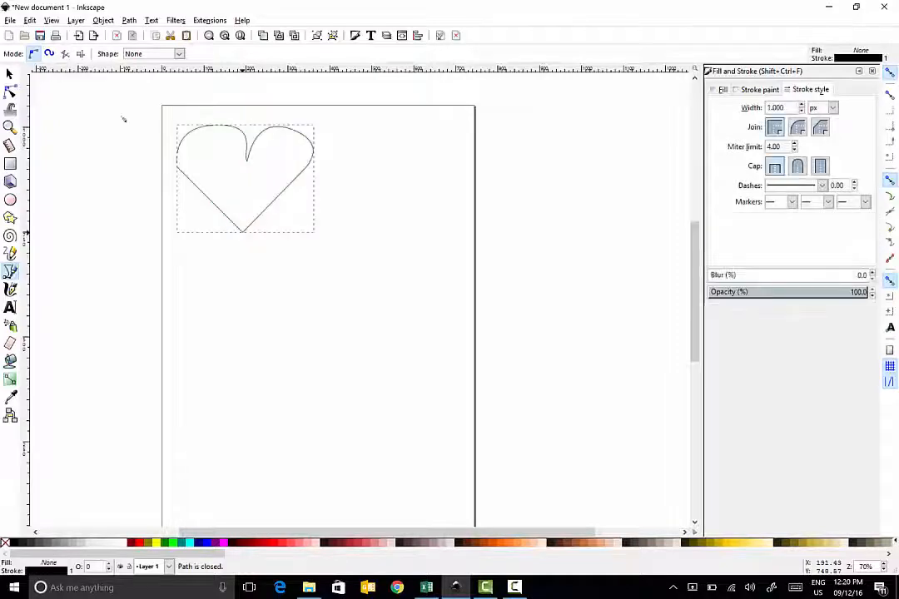
# Step: Reshape the heart by moving its nodes and curve handles with the node tool, then deselect it
pyautogui.click(10, 91)
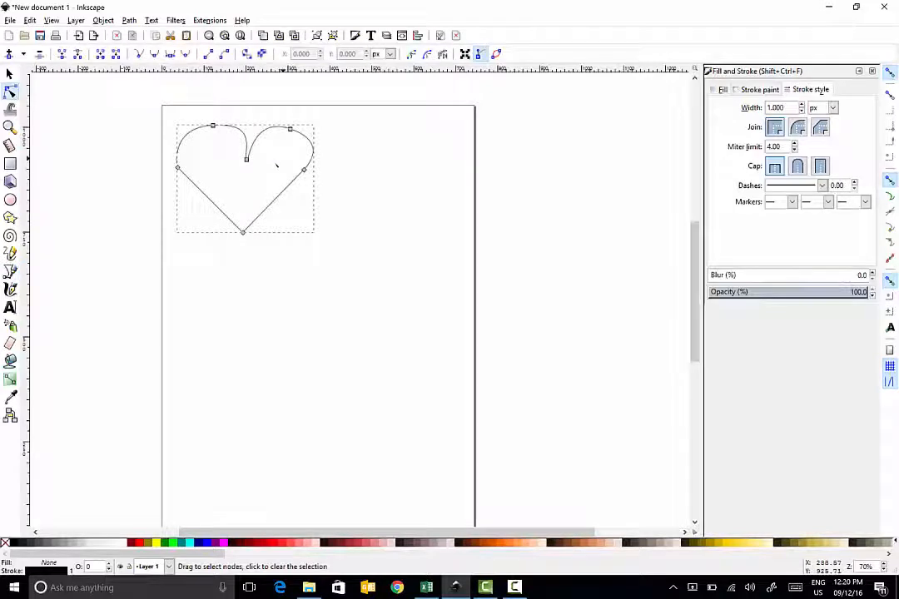
pyautogui.moveTo(247, 159); pyautogui.dragTo(320, 148)
pyautogui.click(213, 125)
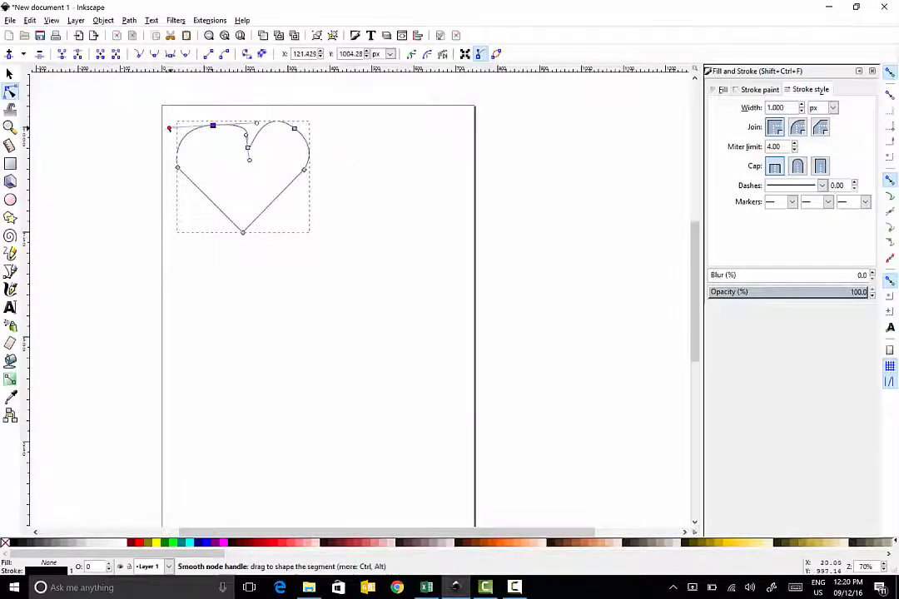
pyautogui.moveTo(170, 128)
pyautogui.mouseDown()
pyautogui.moveTo(204, 126)
pyautogui.moveTo(178, 124)
pyautogui.mouseUp()
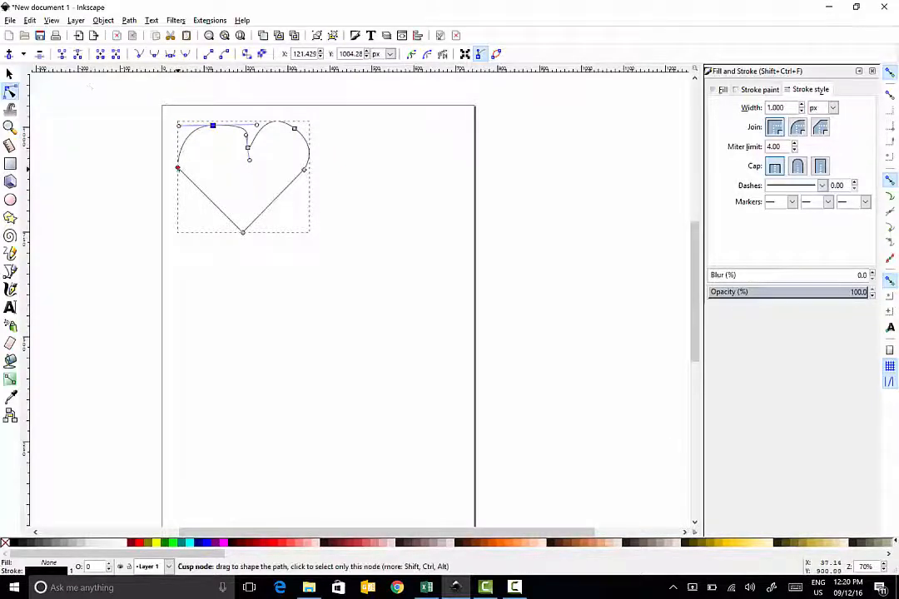
pyautogui.moveTo(177, 168); pyautogui.dragTo(182, 162)
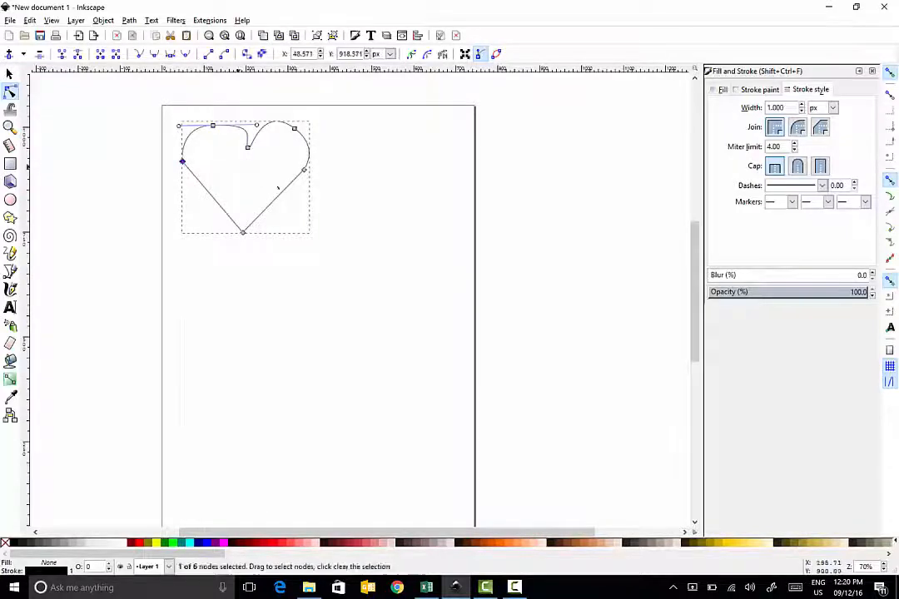
pyautogui.moveTo(303, 169); pyautogui.dragTo(306, 160)
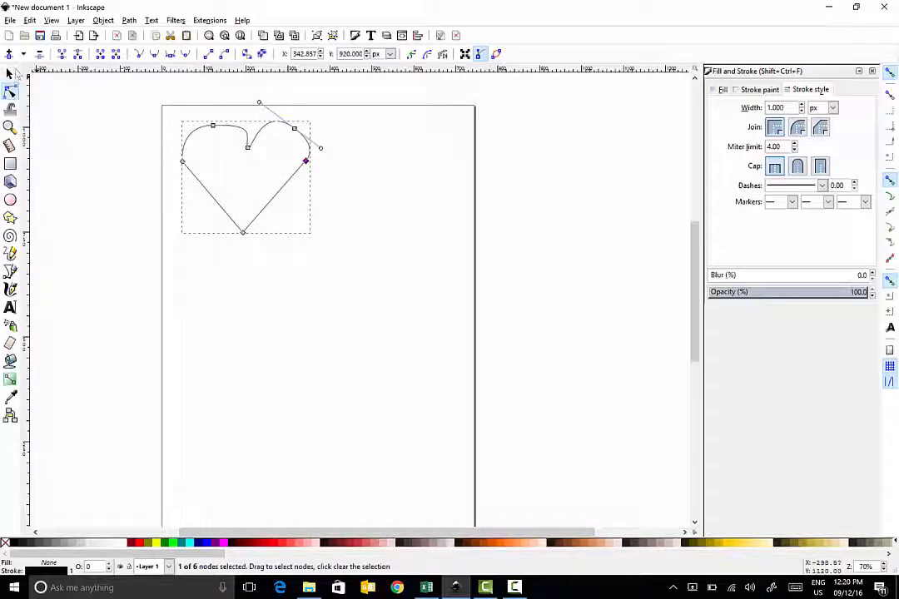
pyautogui.click(10, 73)
pyautogui.click(47, 80)
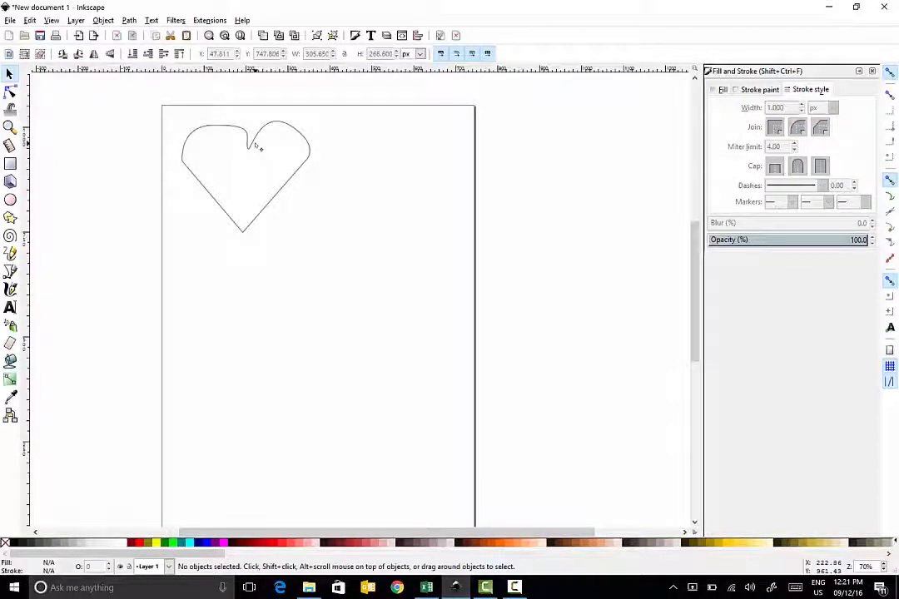
# Step: Give the heart a red stroke and set its stroke width to 0.25 px
pyautogui.click(254, 146)
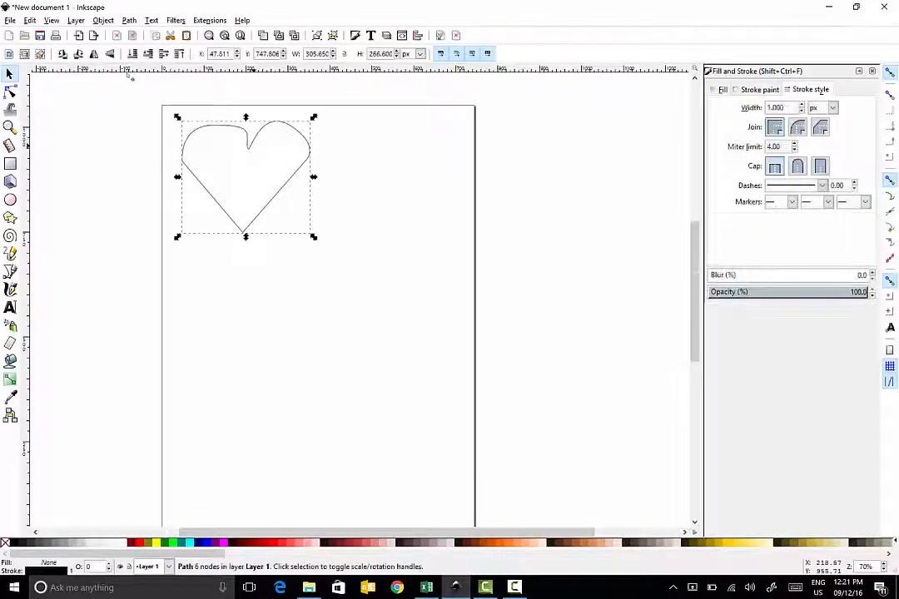
pyautogui.rightClick(142, 544)
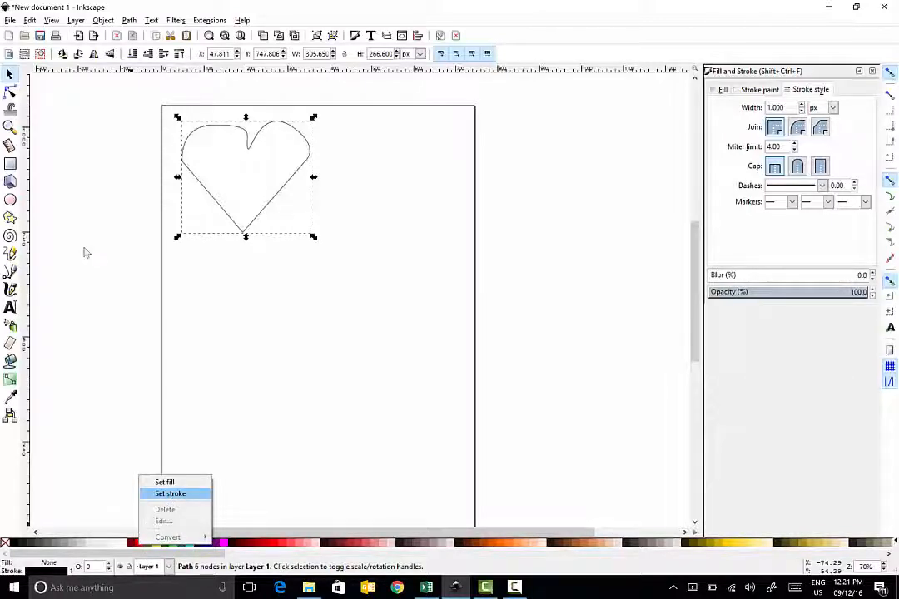
pyautogui.click(170, 494)
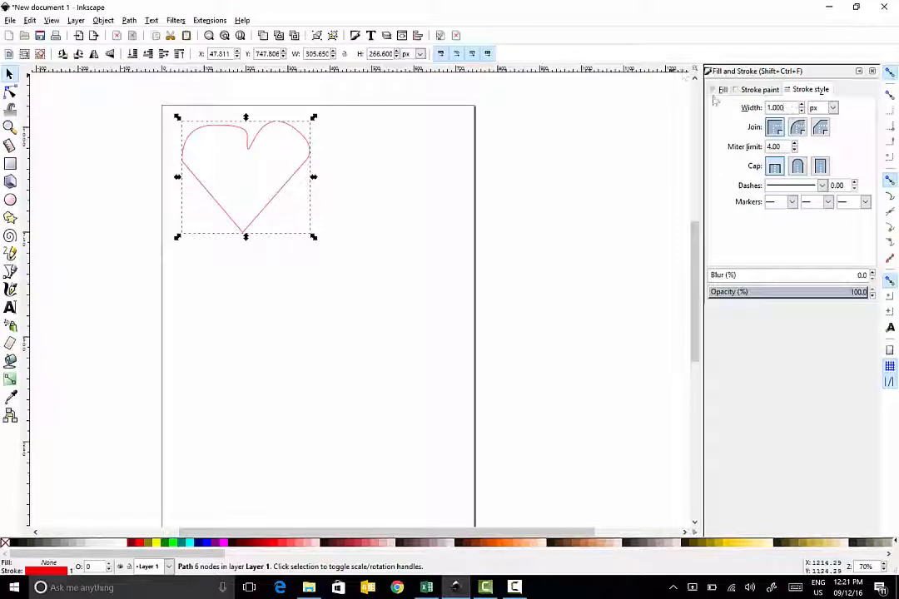
pyautogui.doubleClick(773, 107)
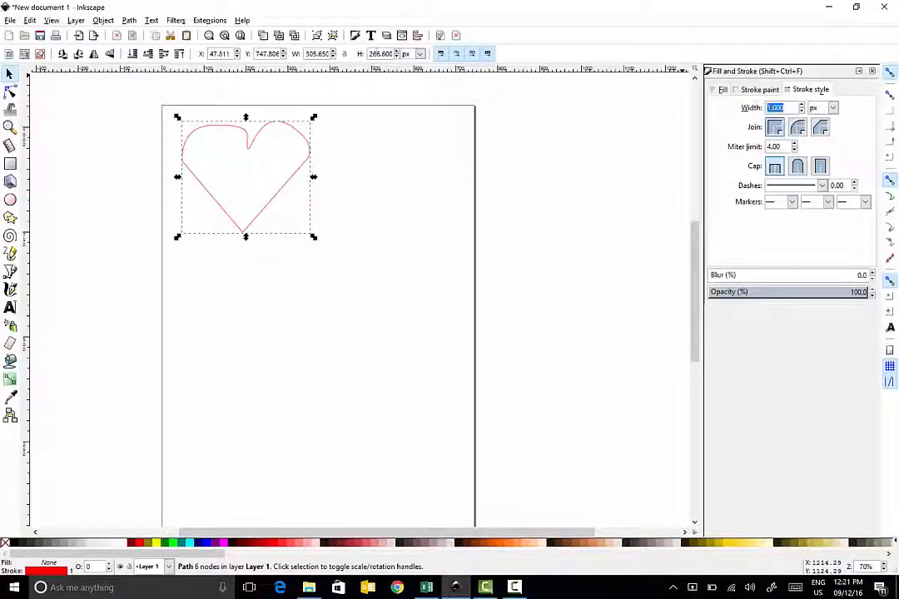
pyautogui.write('0.25')
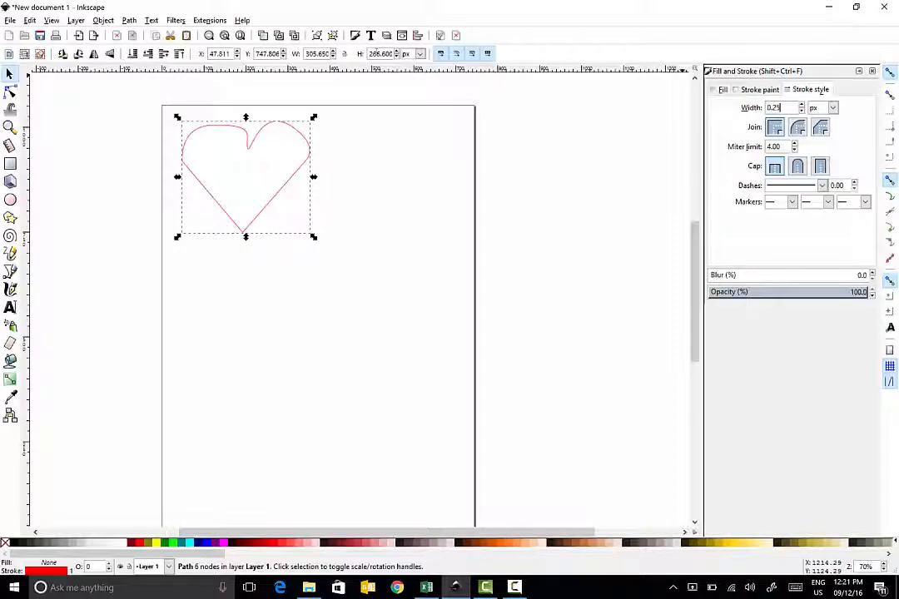
pyautogui.press('Return')
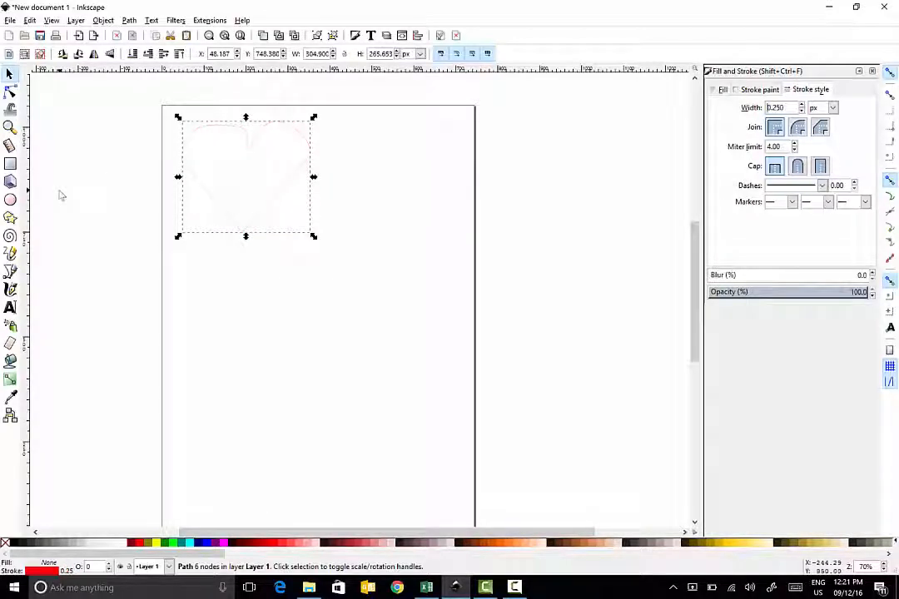
# Step: Draw a small rectangle about 51 x 29 px inside the heart and set its fill to none
pyautogui.doubleClick(10, 164)
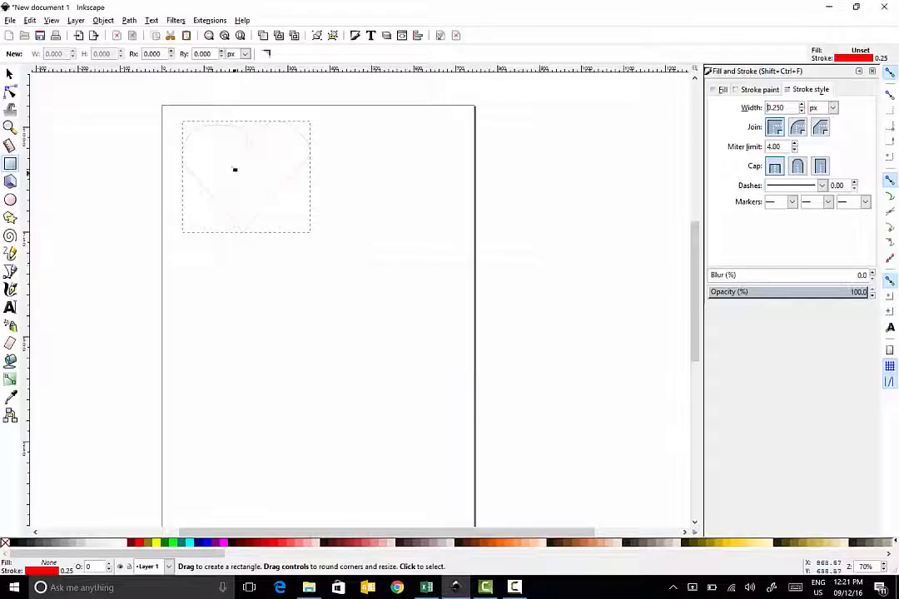
pyautogui.moveTo(196, 133); pyautogui.dragTo(221, 147)
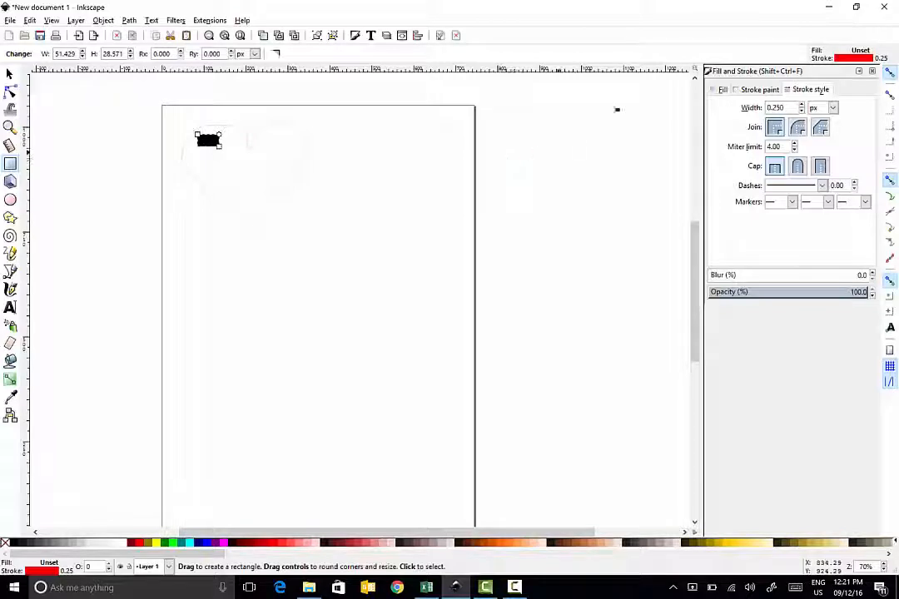
pyautogui.click(719, 90)
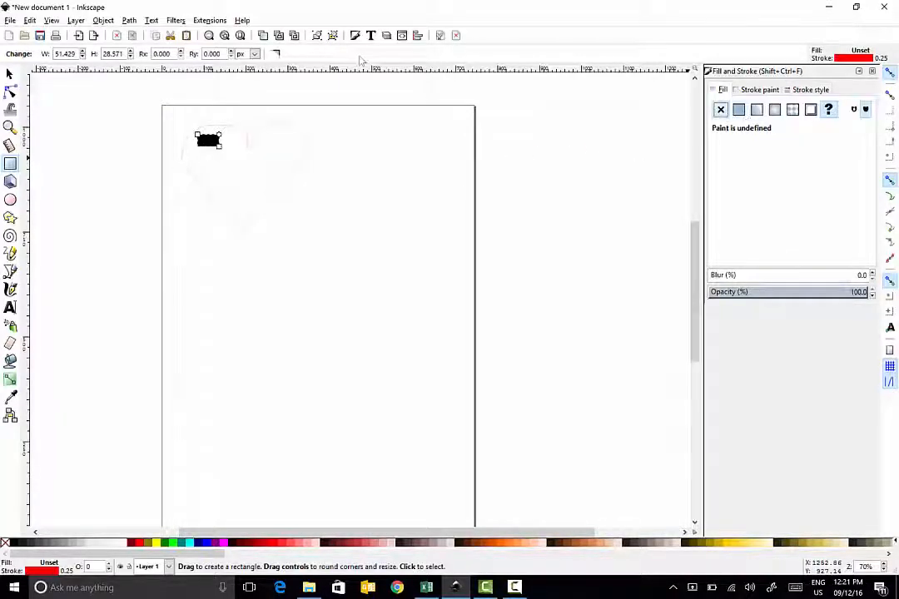
pyautogui.click(721, 109)
pyautogui.click(759, 90)
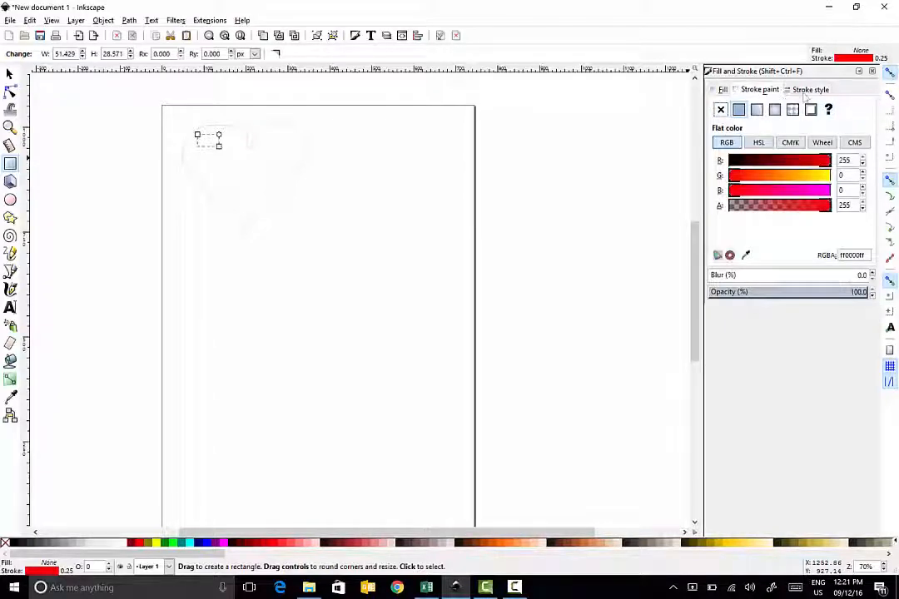
pyautogui.click(810, 89)
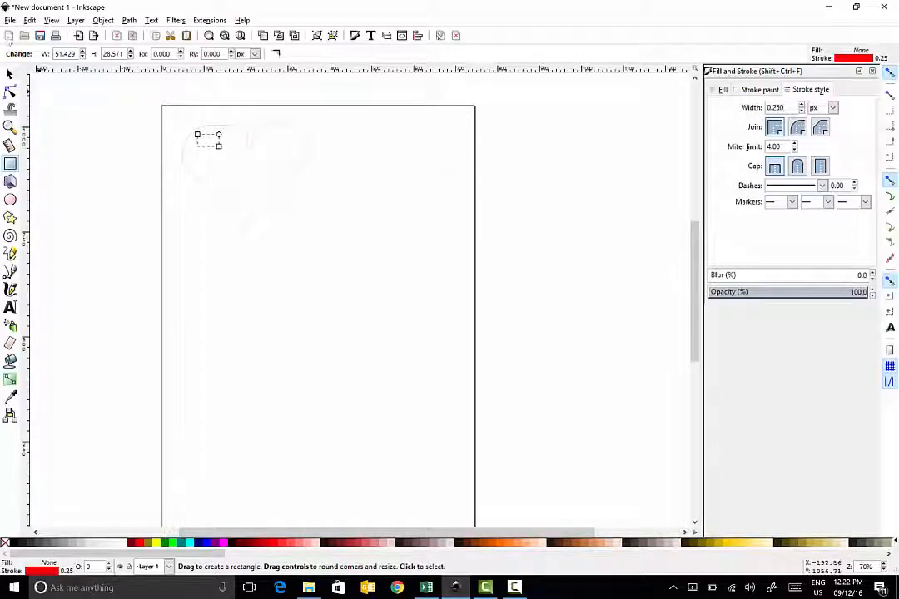
pyautogui.click(9, 74)
pyautogui.click(122, 167)
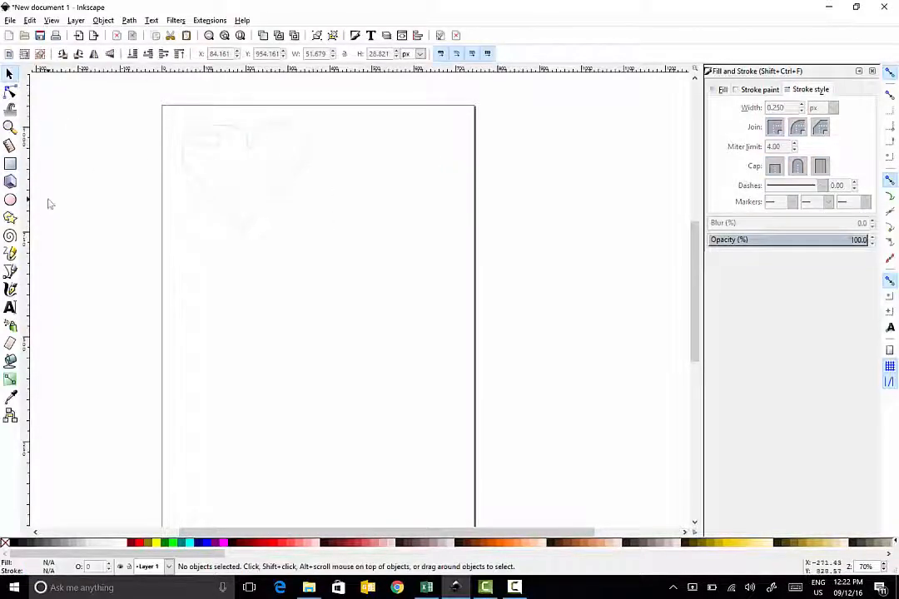
# Step: Draw two five-pointed stars inside the heart, about 46 px and 68 px wide
pyautogui.click(10, 217)
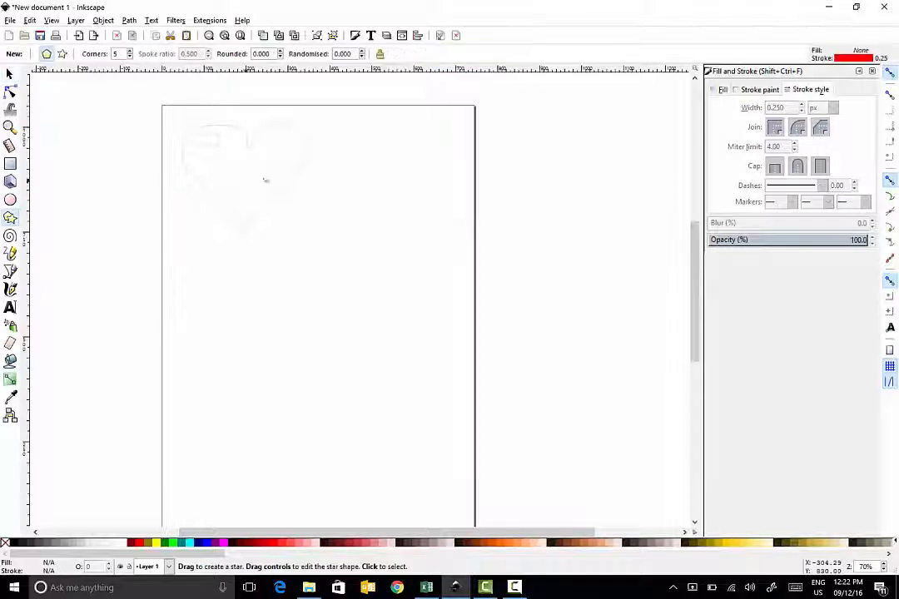
pyautogui.moveTo(208, 164)
pyautogui.mouseDown()
pyautogui.moveTo(243, 184)
pyautogui.moveTo(111, 81)
pyautogui.moveTo(217, 162)
pyautogui.mouseUp()
pyautogui.moveTo(281, 169); pyautogui.dragTo(266, 197)
pyautogui.moveTo(225, 165); pyautogui.dragTo(279, 185)
# Step: Give the larger star a black fill and a black stroke
pyautogui.click(10, 76)
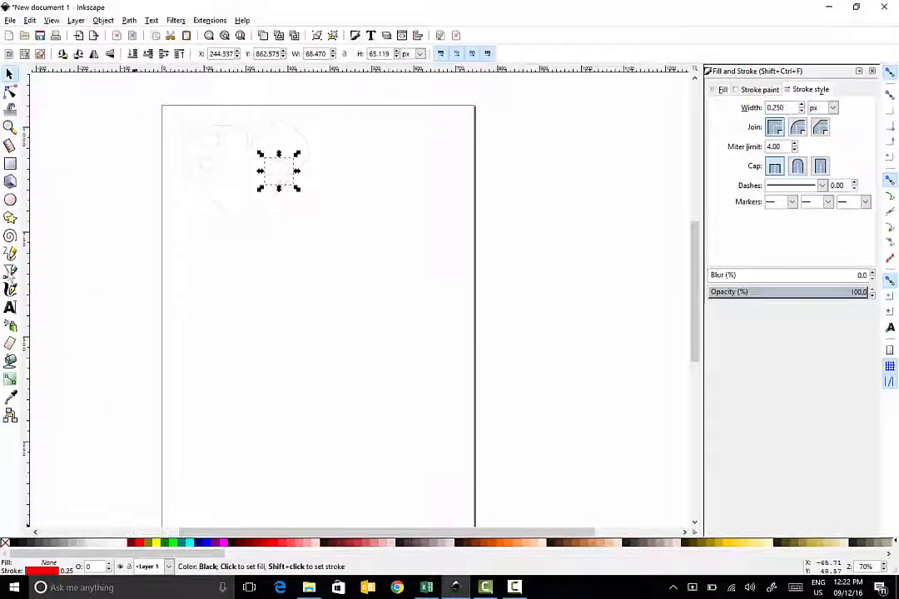
pyautogui.click(13, 543)
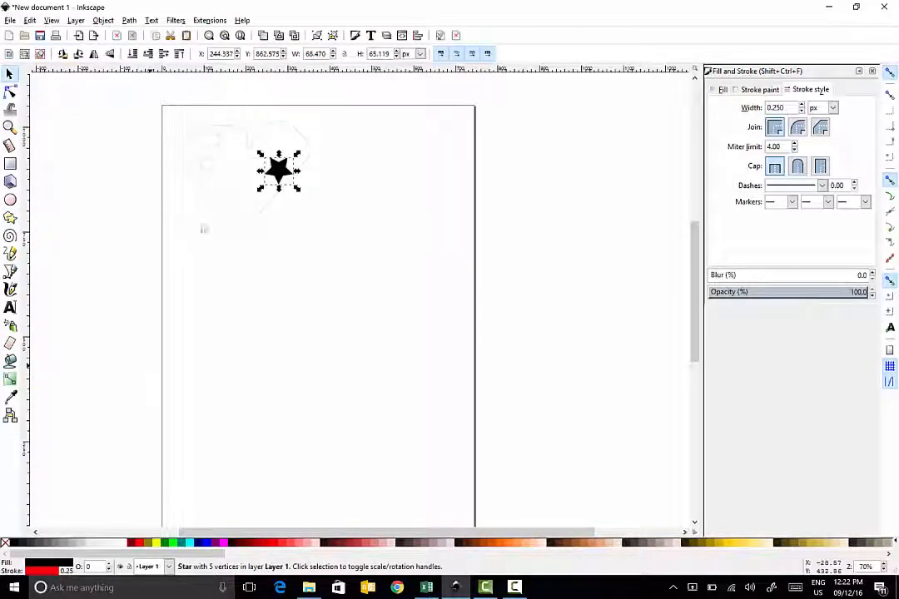
pyautogui.rightClick(12, 544)
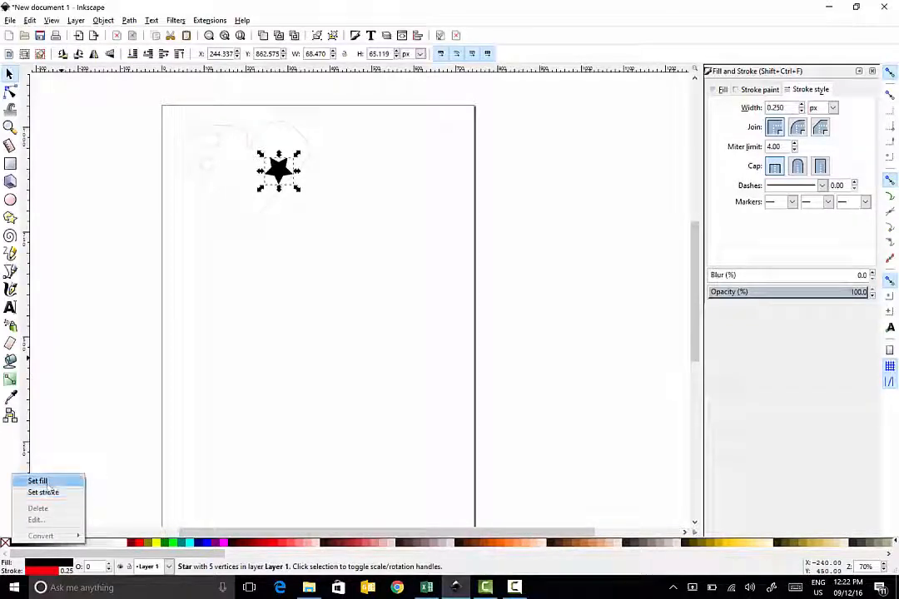
pyautogui.click(43, 492)
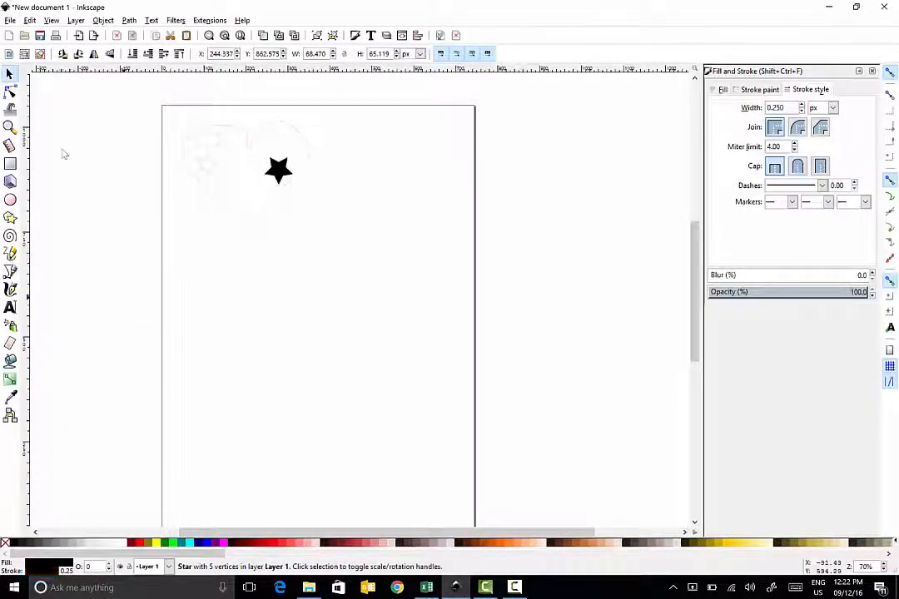
# Step: Give the smaller star a black stroke and a black fill, then deselect it
pyautogui.click(178, 186)
pyautogui.click(200, 154)
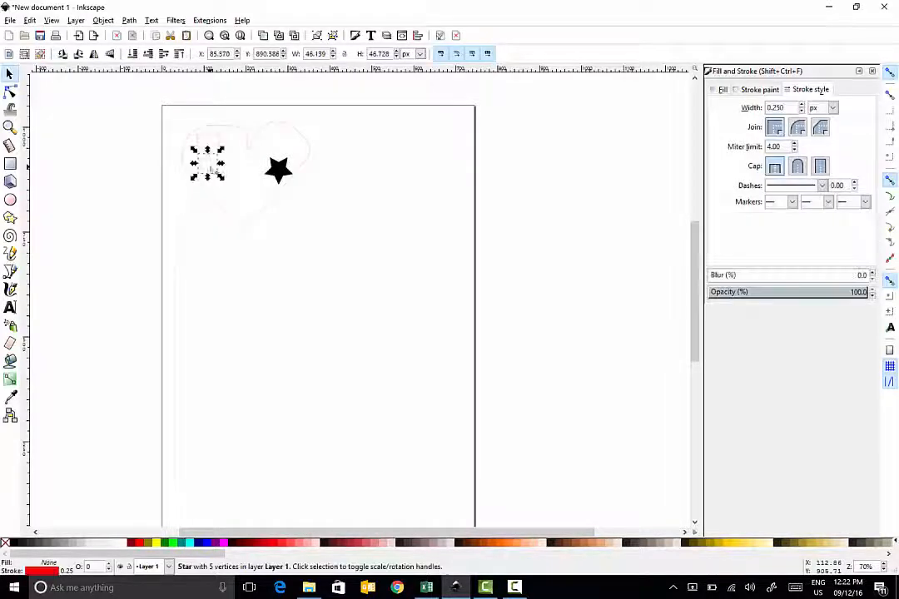
pyautogui.rightClick(13, 543)
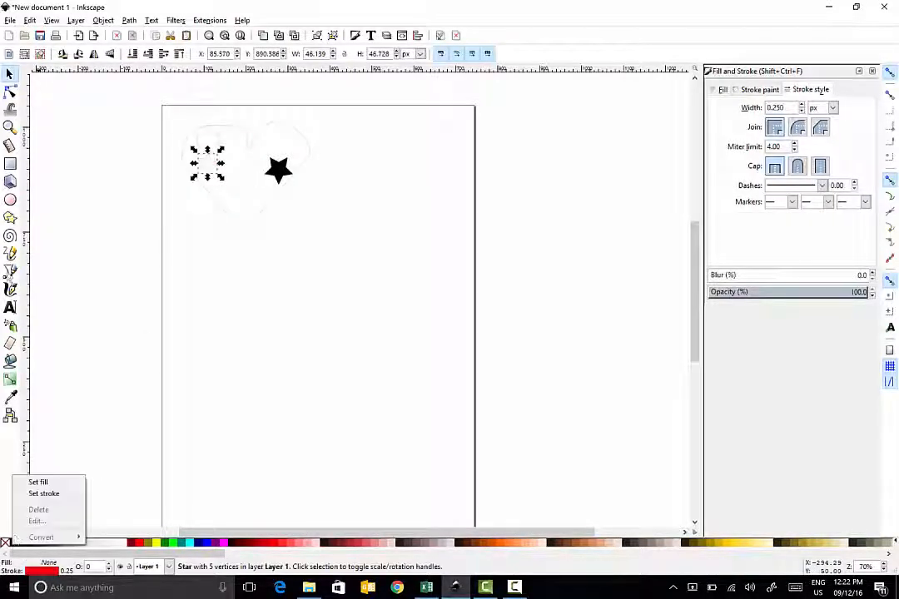
pyautogui.click(43, 493)
pyautogui.rightClick(17, 544)
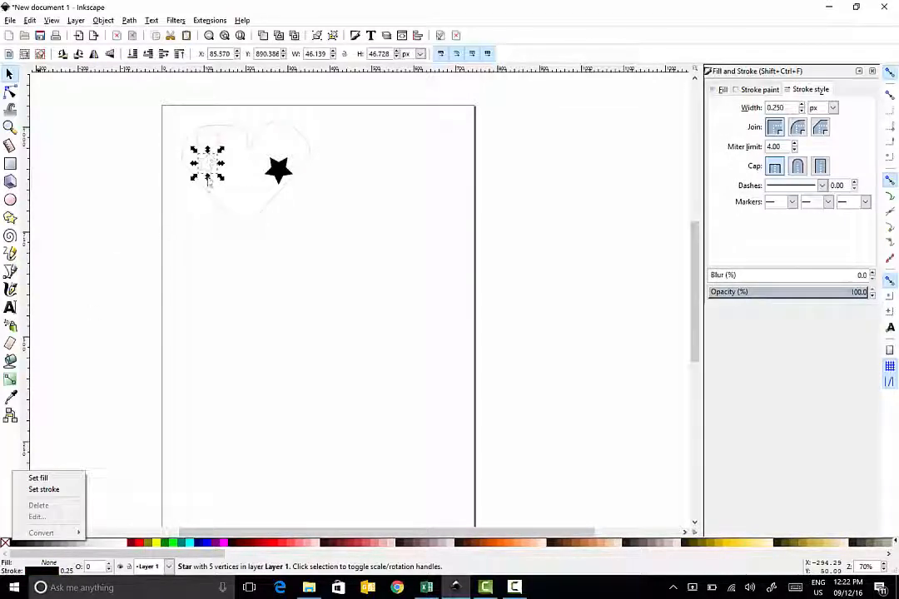
pyautogui.click(38, 478)
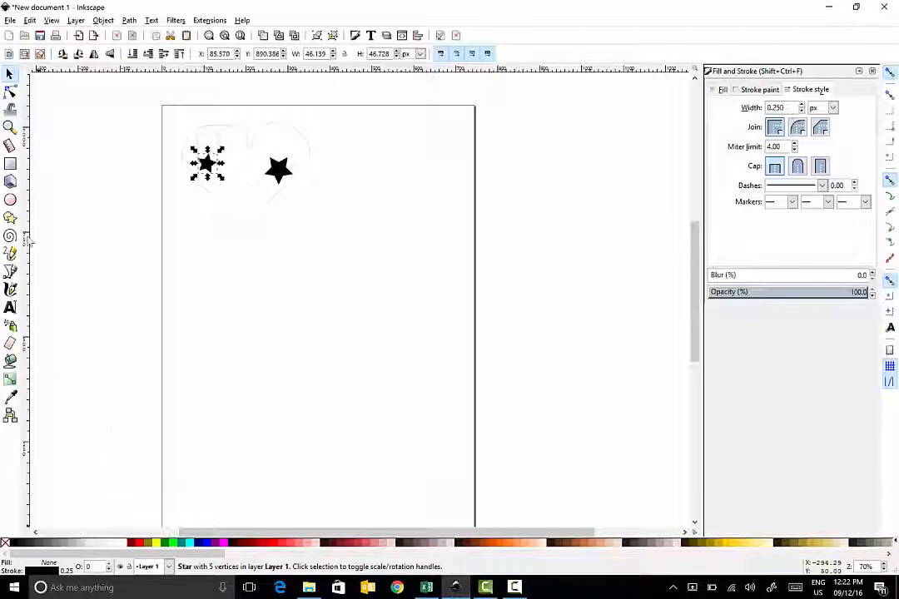
pyautogui.click(154, 325)
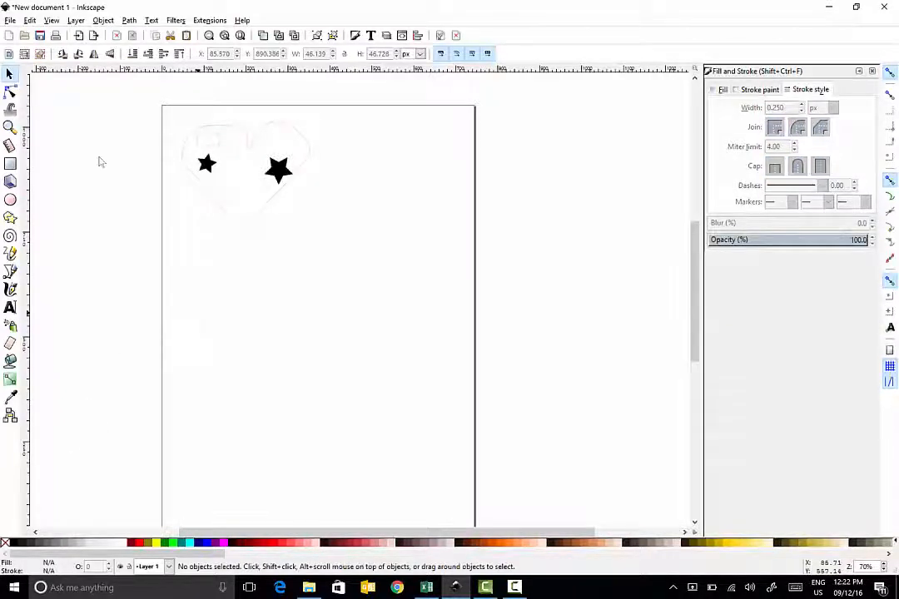
pyautogui.scroll(-6, 337, 122)
pyautogui.scroll(5, 338, 123)
pyautogui.scroll(-14, 337, 122)
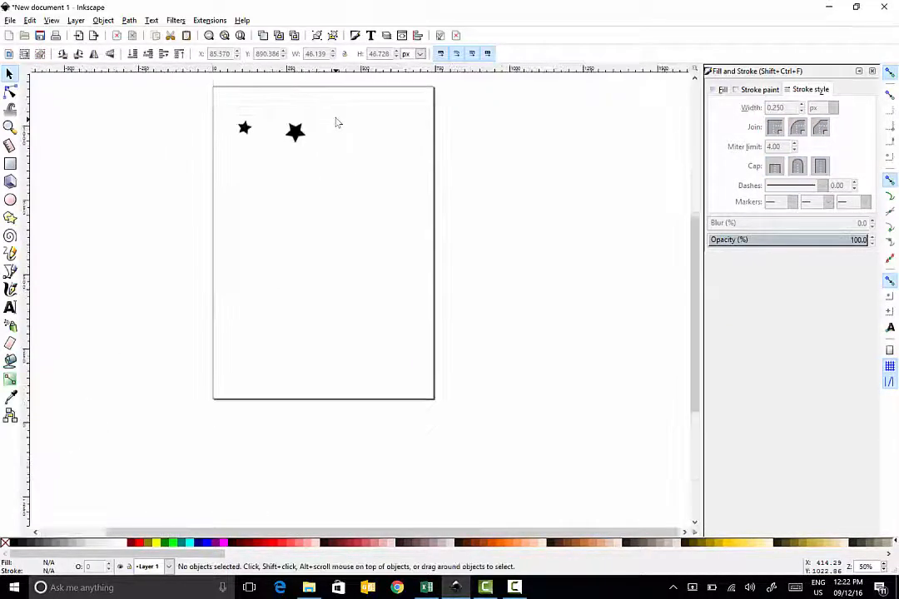
pyautogui.scroll(12, 337, 122)
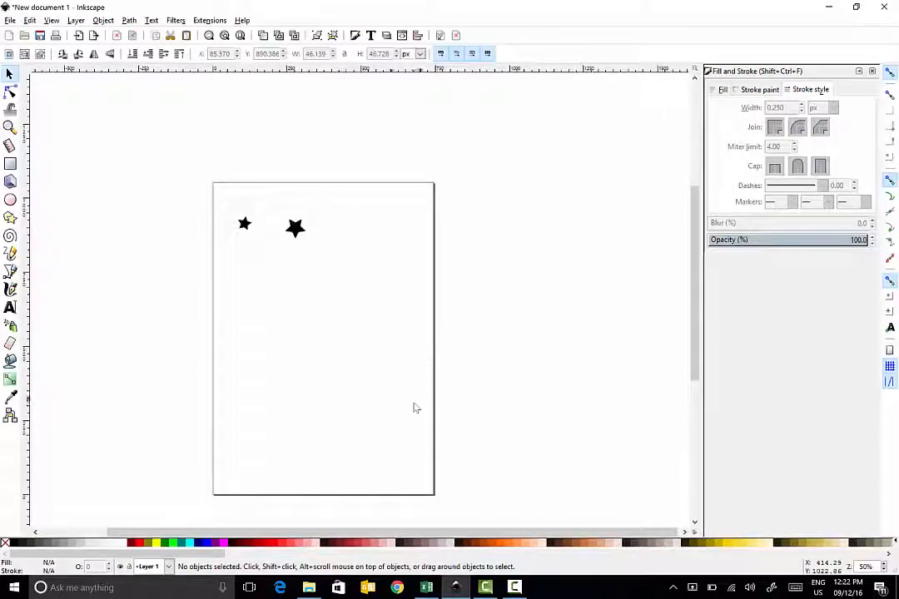
pyautogui.click(455, 586)
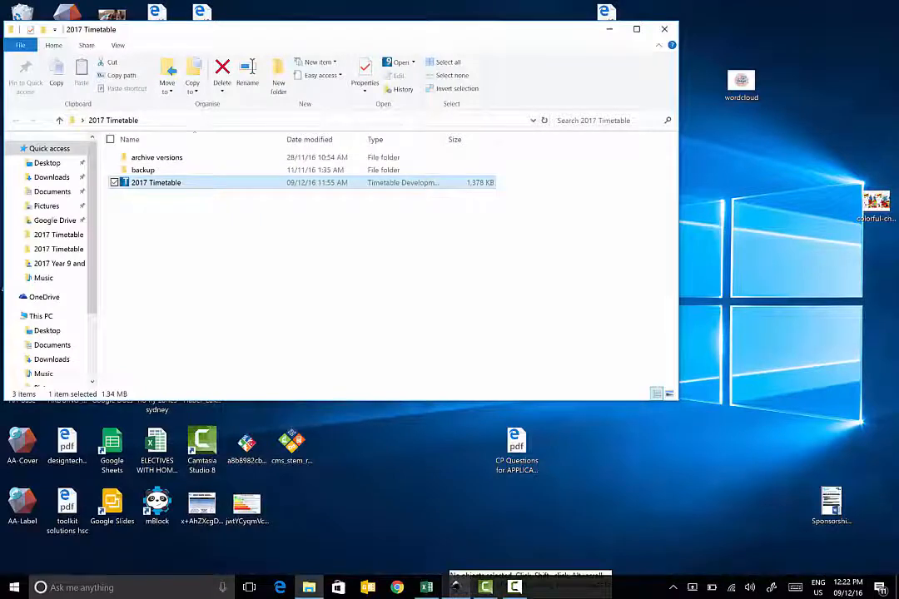
pyautogui.click(485, 587)
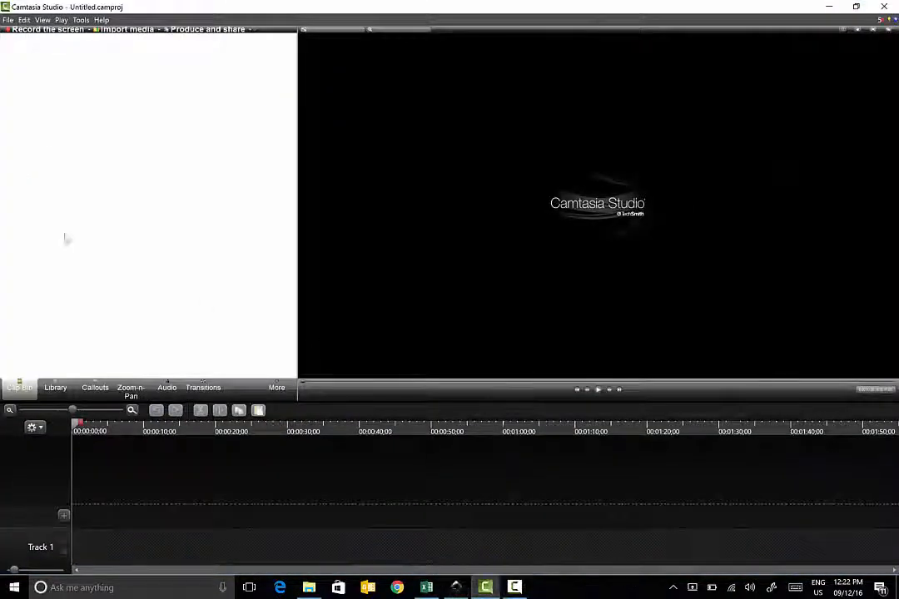
pyautogui.click(515, 588)
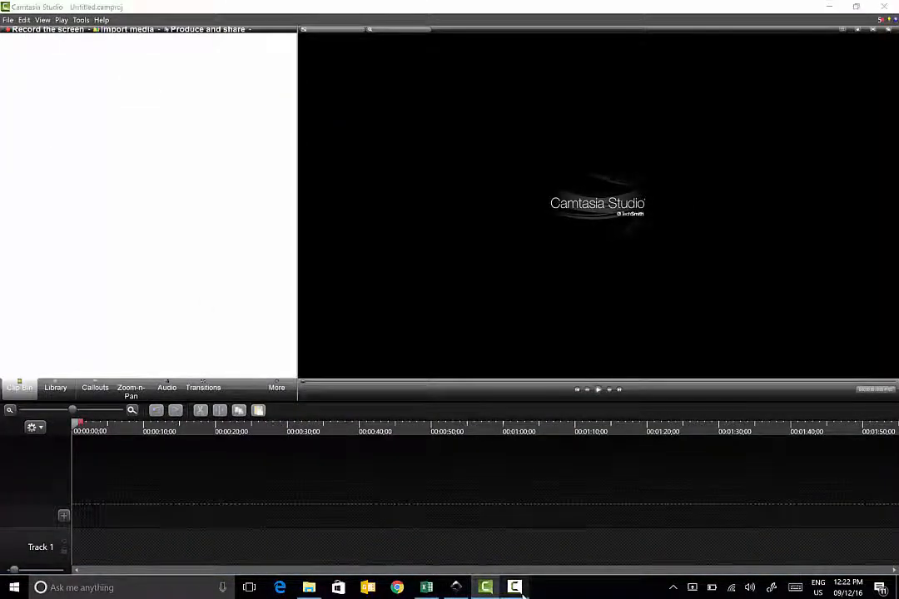